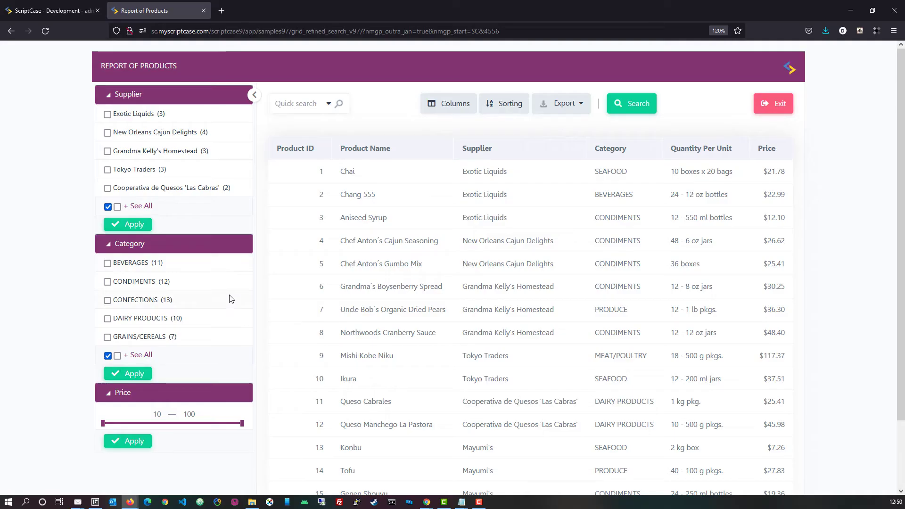
- Preview the supplier See All list, collapse and re-expand the filter panel, and tick GRAINS/CEREALS
left_click(141, 206)
left_click(181, 217)
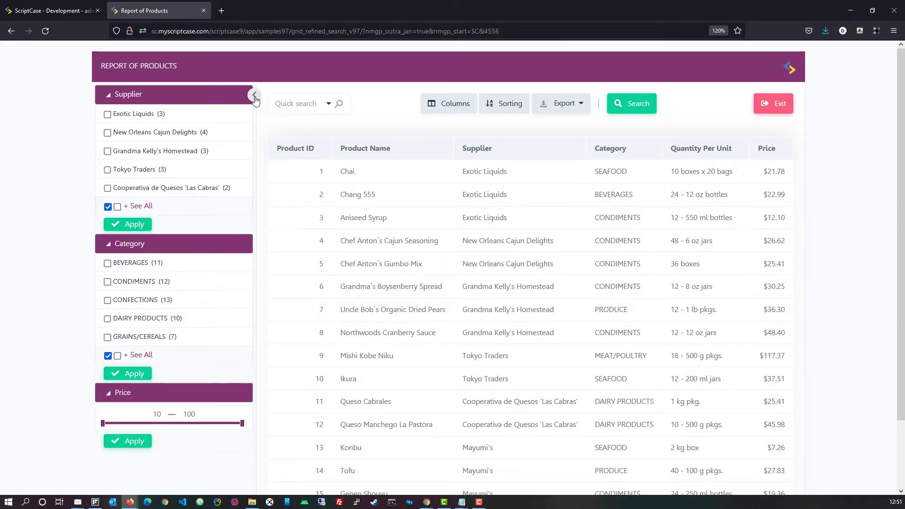
left_click(255, 96)
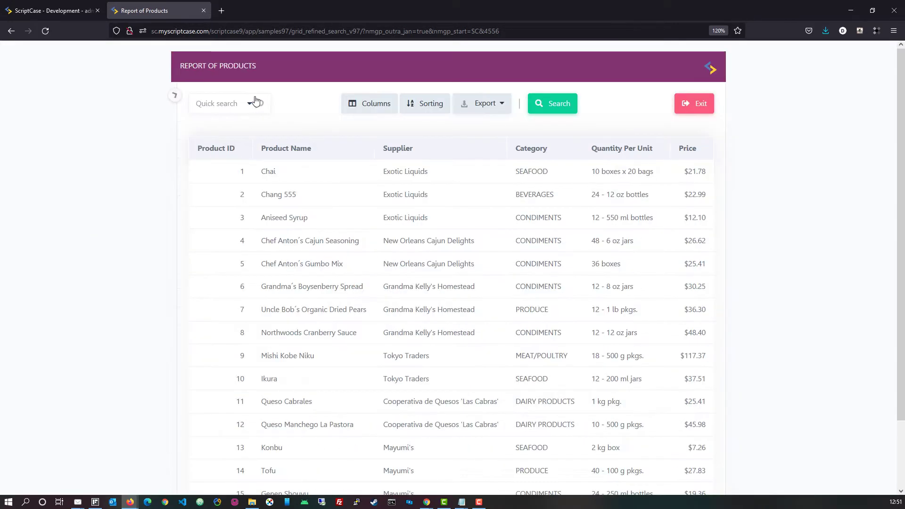
left_click(173, 96)
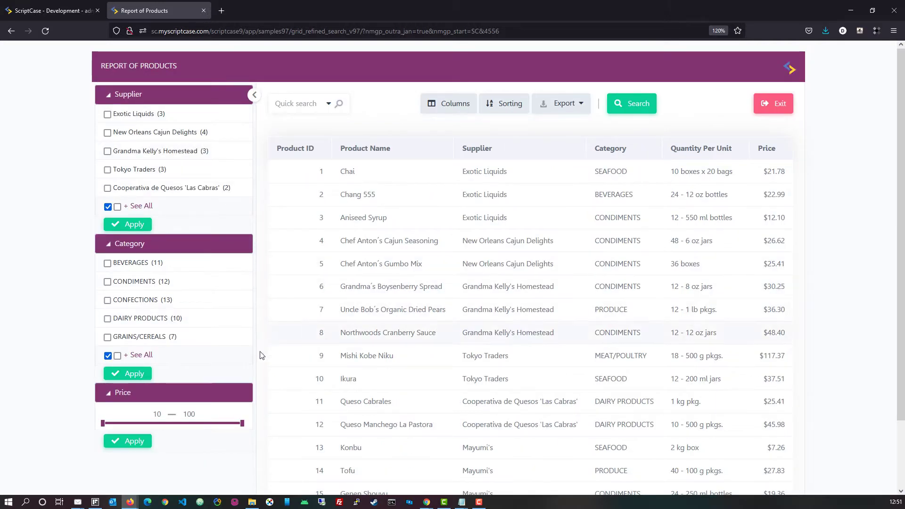
left_click(136, 355)
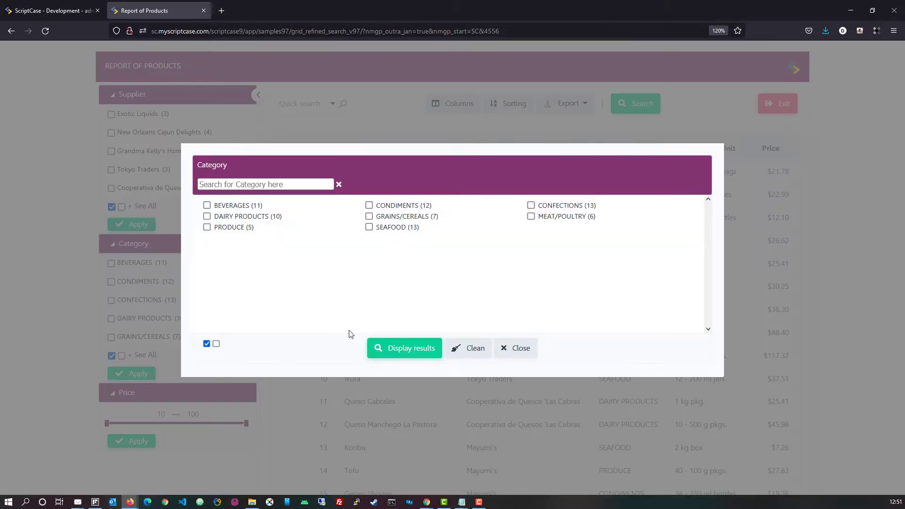
left_click(387, 215)
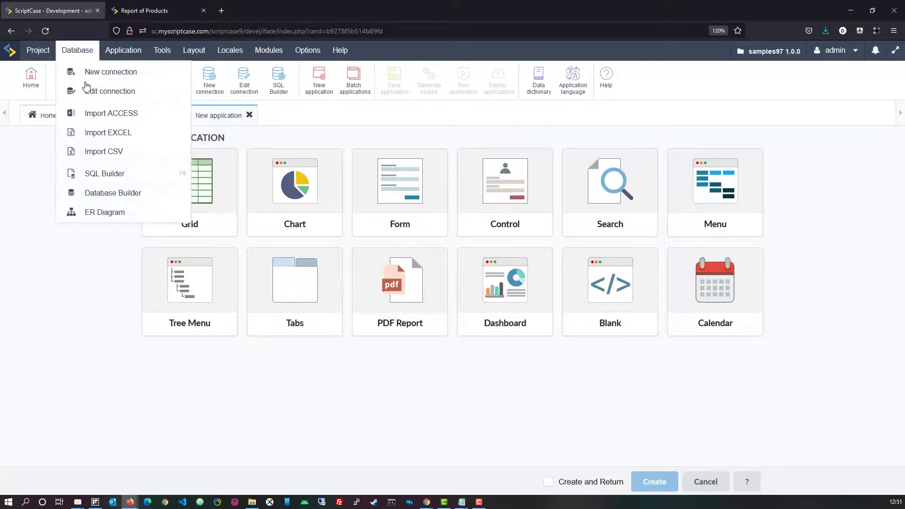
- In grid_refined_search_v97, go to Refined Search > Settings in the left tree
left_click(249, 115)
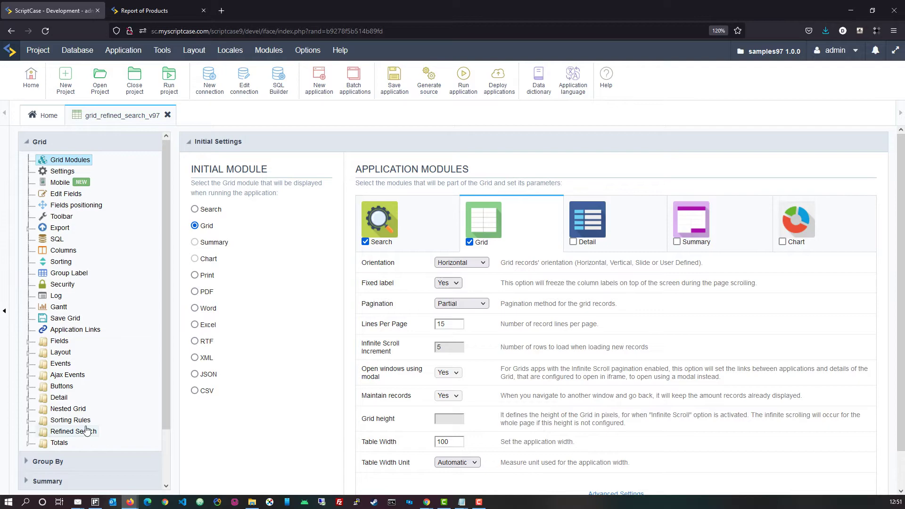
scroll(86, 429, "down", 3)
scroll(91, 421, "up", 2)
scroll(67, 371, "down", 2)
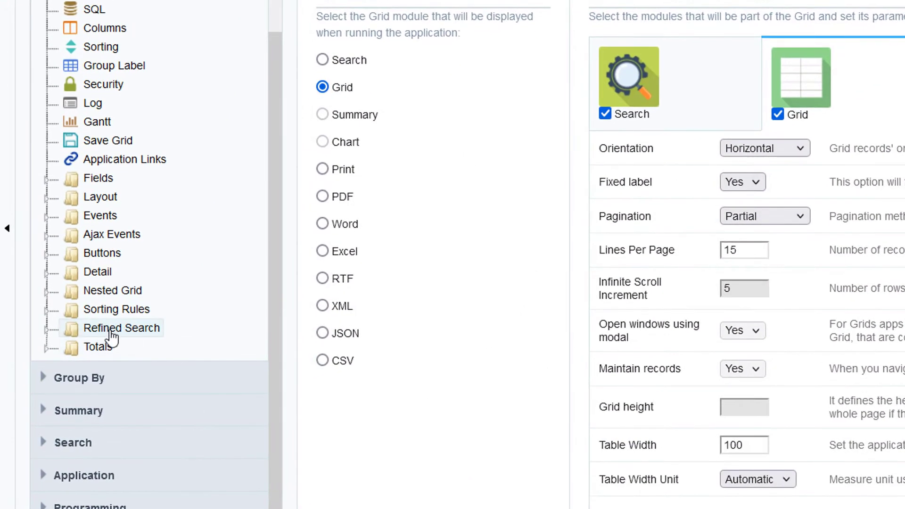
left_click(46, 328)
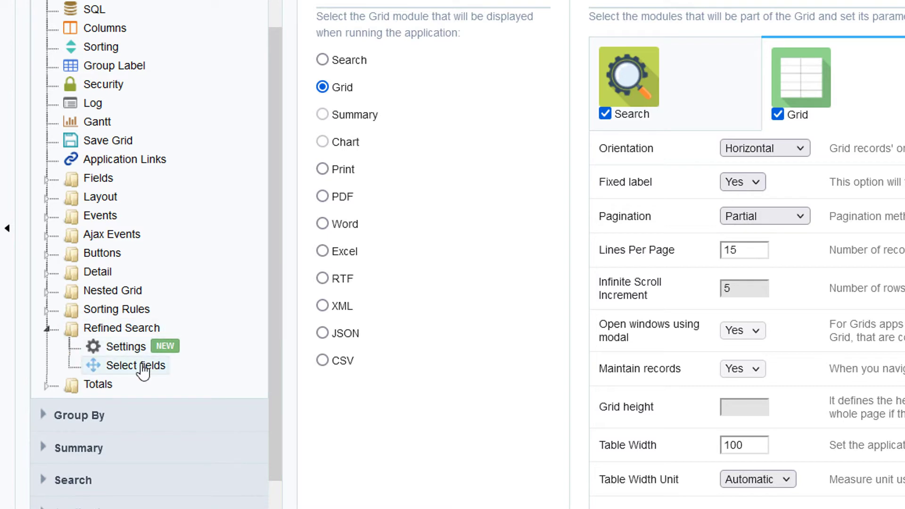
left_click(121, 346)
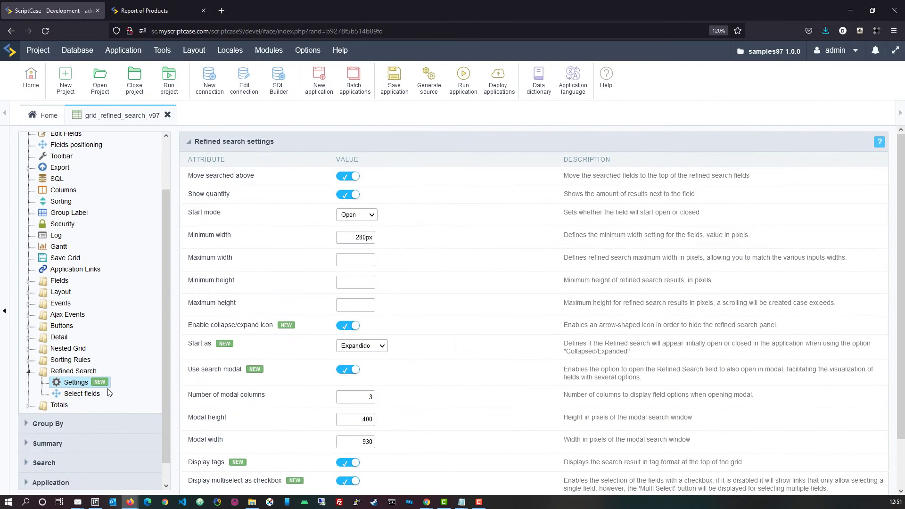
scroll(287, 301, "down", 2)
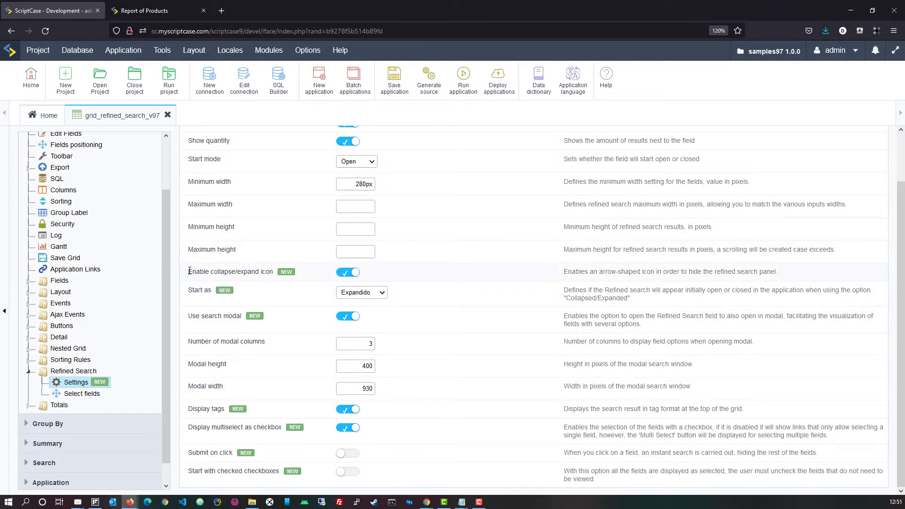
- Highlight the 'Enable collapse/expand icon' option label in the refined search settings
left_click_drag(189, 272, 273, 273)
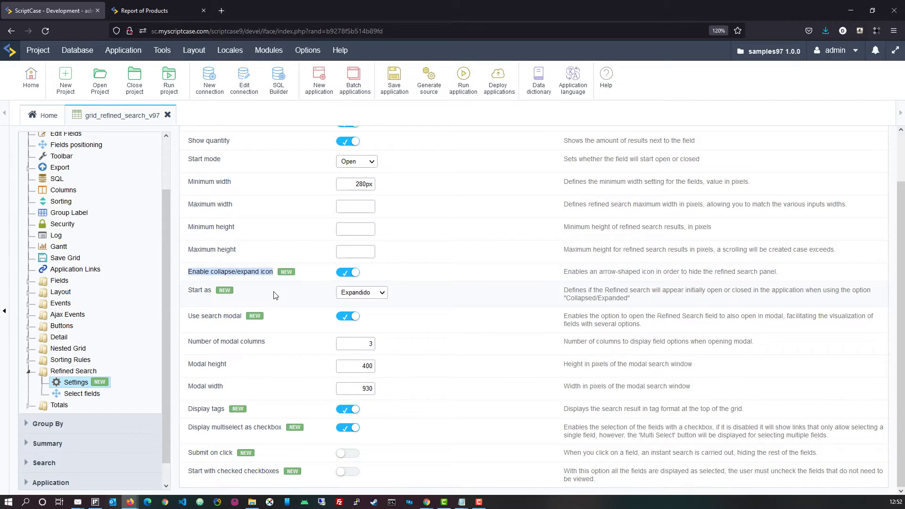
- In the Report of Products, collapse and re-expand the filter panel twice
left_click(153, 13)
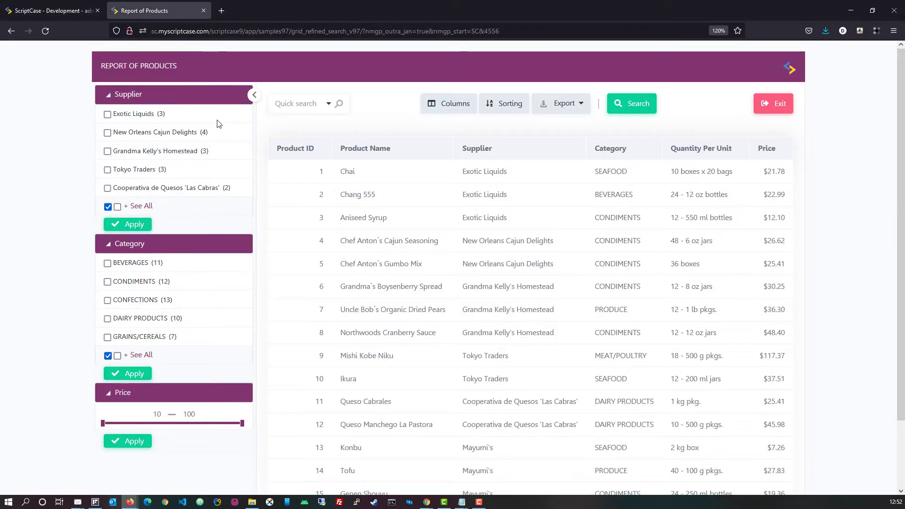
left_click(255, 97)
left_click(177, 96)
left_click(254, 98)
left_click(177, 97)
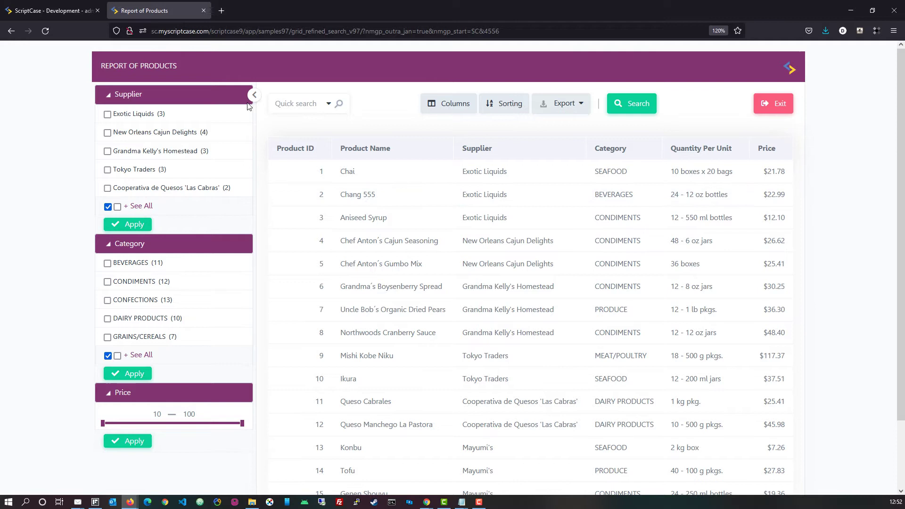
- Set the refined search panel's Start as option to collapsed
left_click(36, 12)
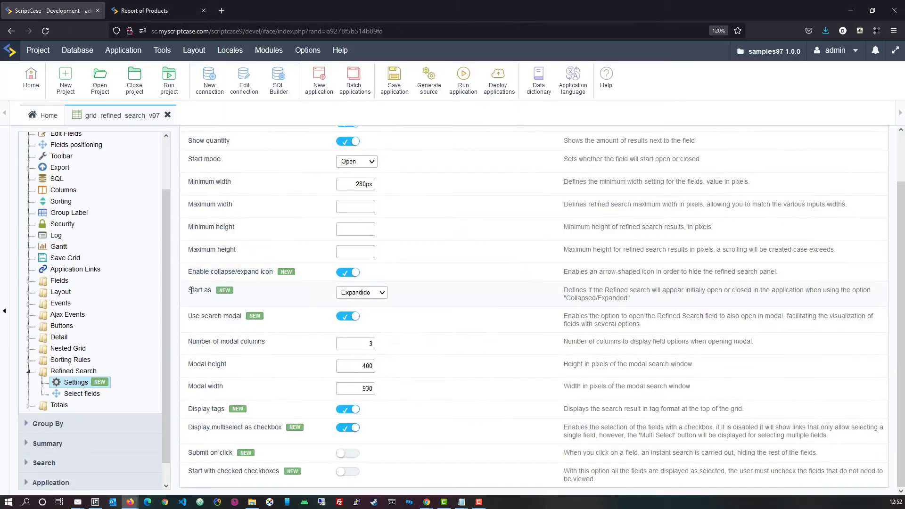
left_click_drag(189, 291, 213, 291)
left_click(361, 292)
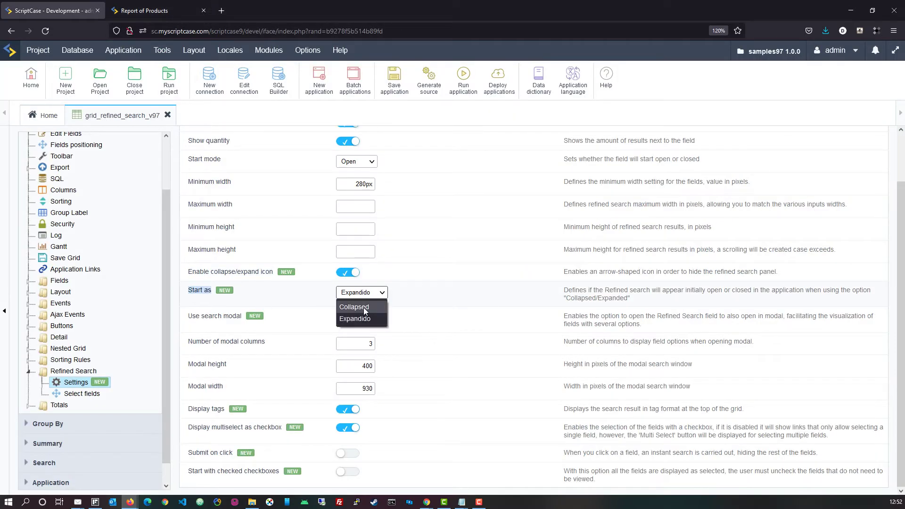
left_click(364, 304)
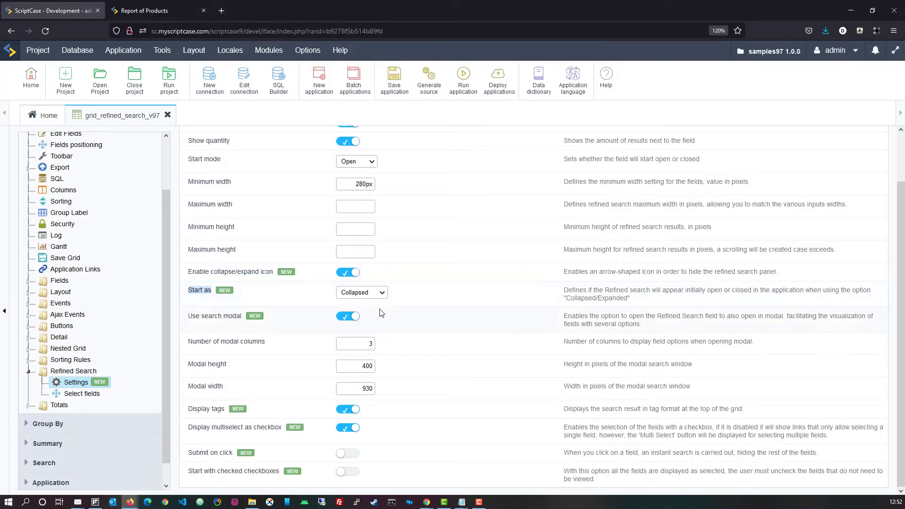
- Collapse the filter panel in the running report, then return to the ScriptCase development tab
left_click(160, 15)
left_click(253, 95)
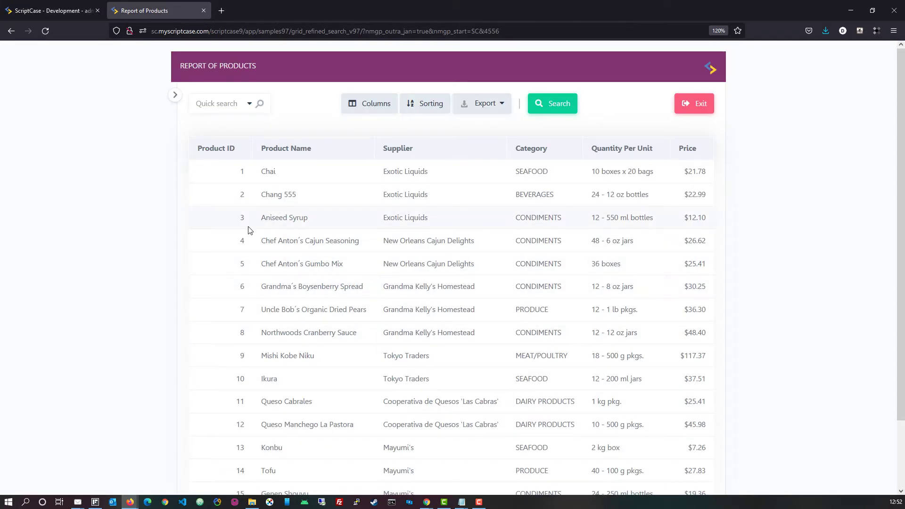
key("ctrl+Tab")
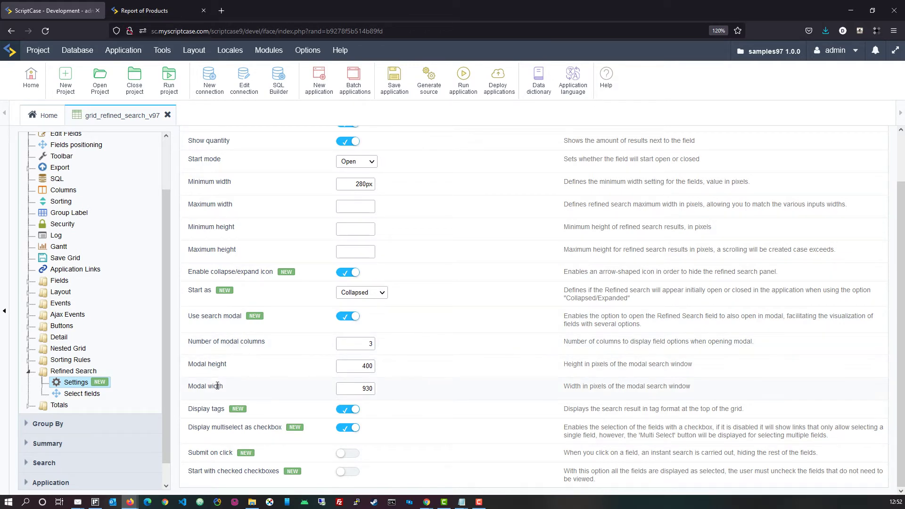
left_click(151, 11)
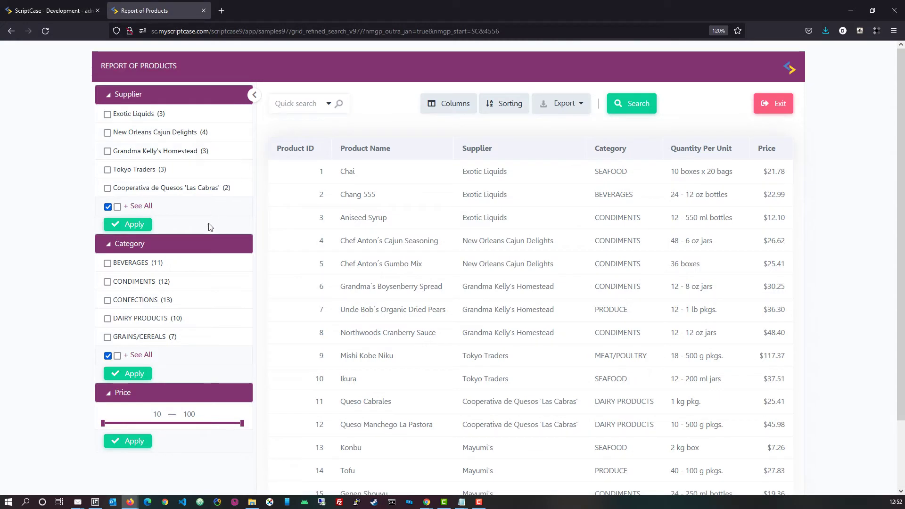
left_click(140, 207)
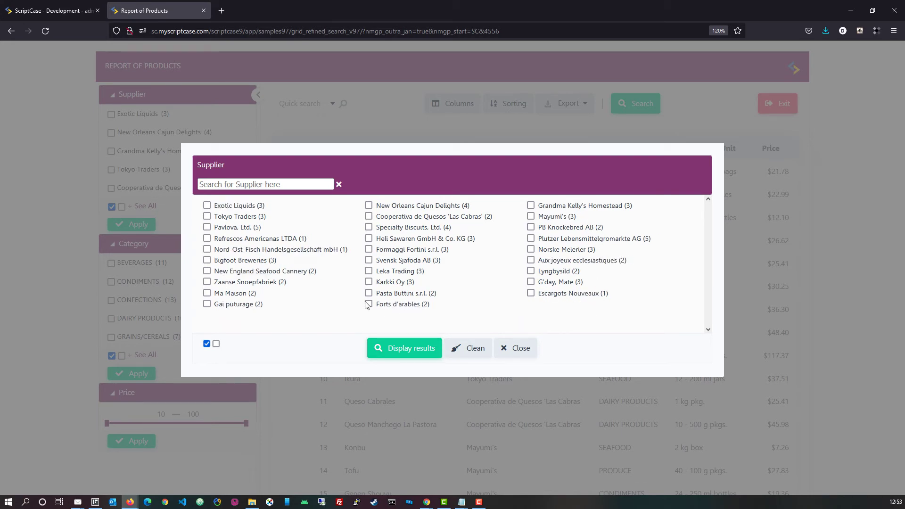
- Change the number of modal columns from 3 to 4 and run the application
left_click(34, 12)
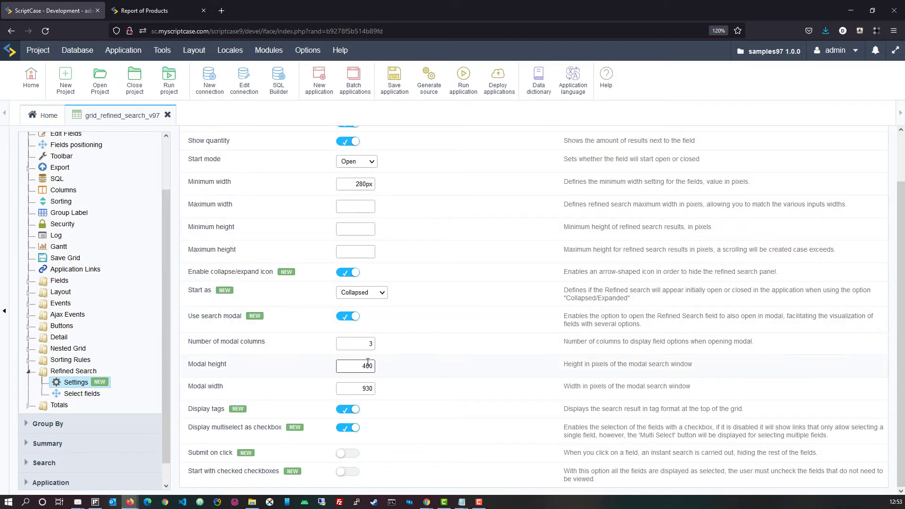
left_click_drag(365, 346, 392, 347)
type("4")
left_click(463, 76)
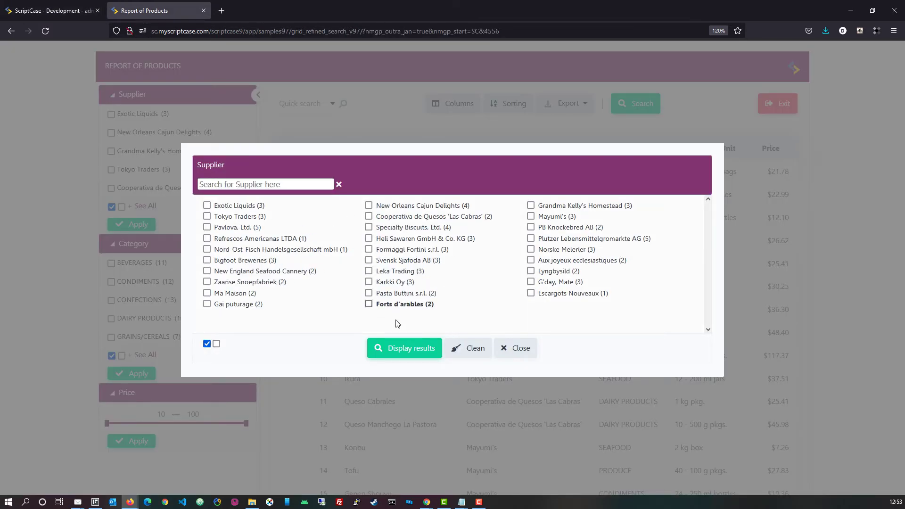
- Close the Supplier modal, reload and expand the report, reopen Supplier See All, then return to ScriptCase
left_click(521, 348)
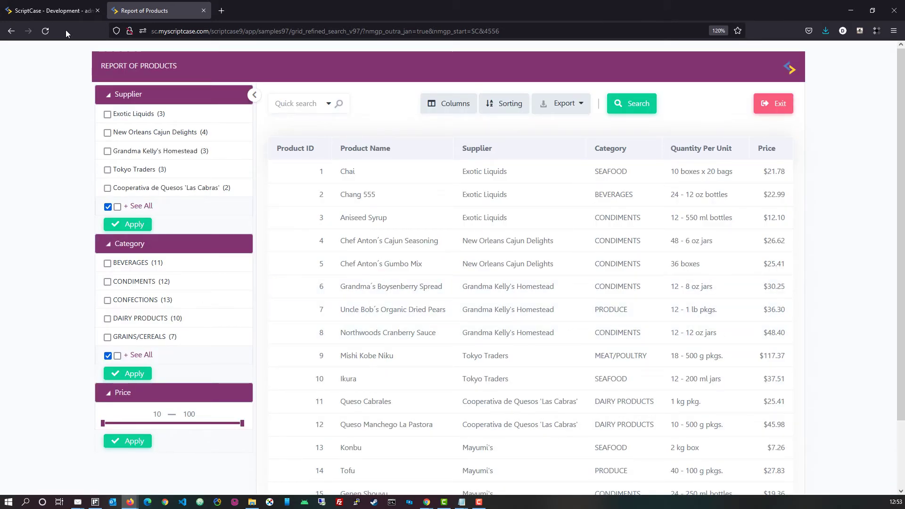
left_click(253, 95)
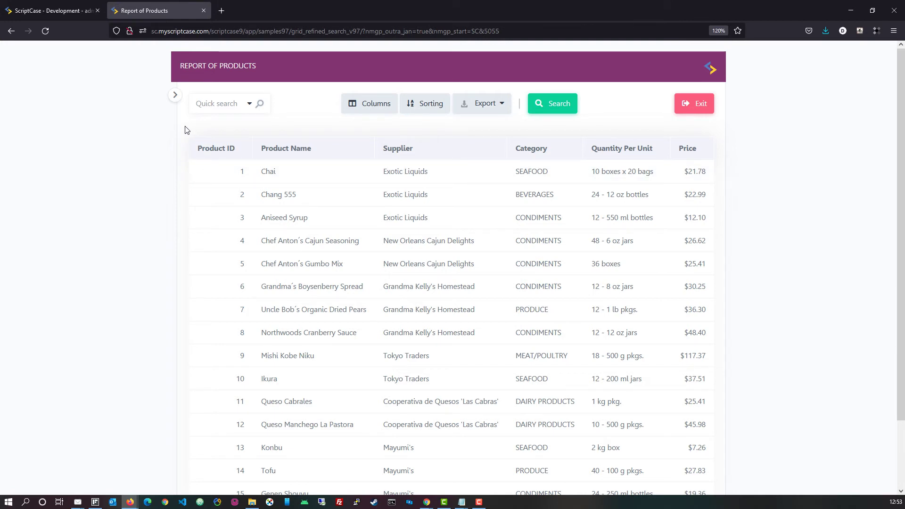
left_click(175, 95)
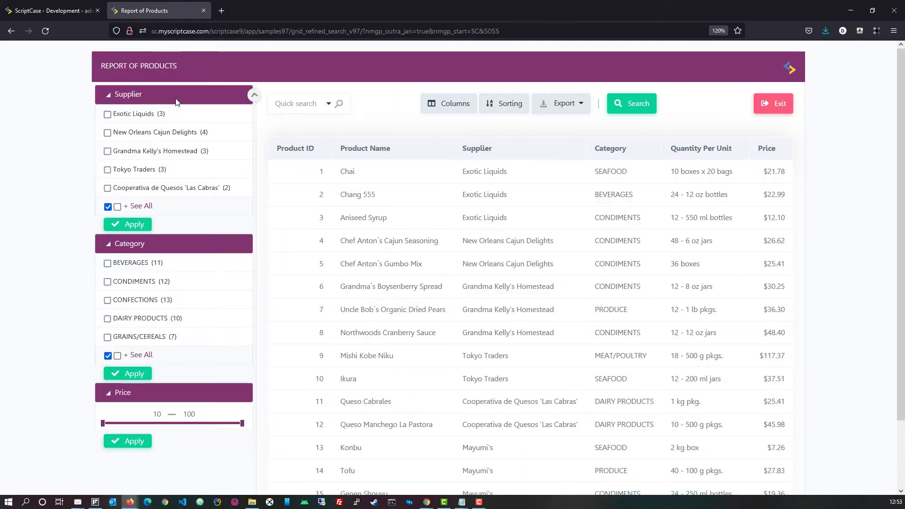
left_click(141, 207)
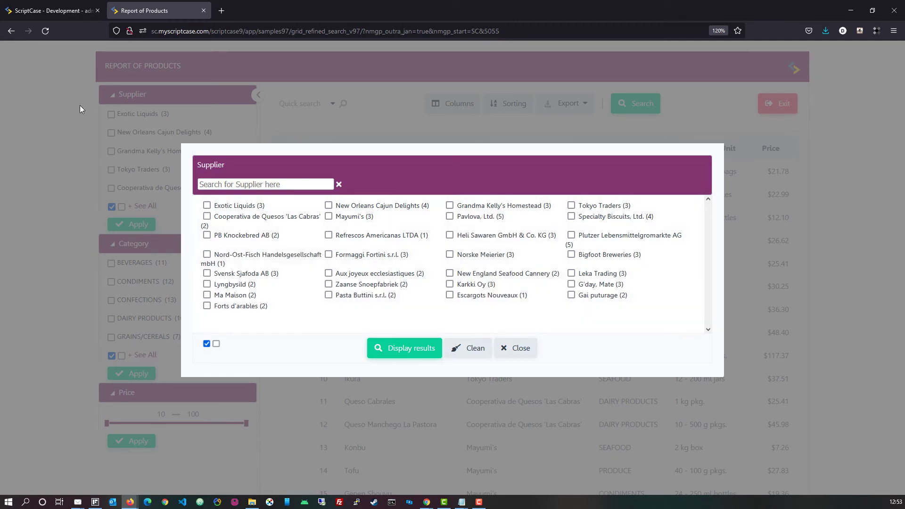
left_click(54, 12)
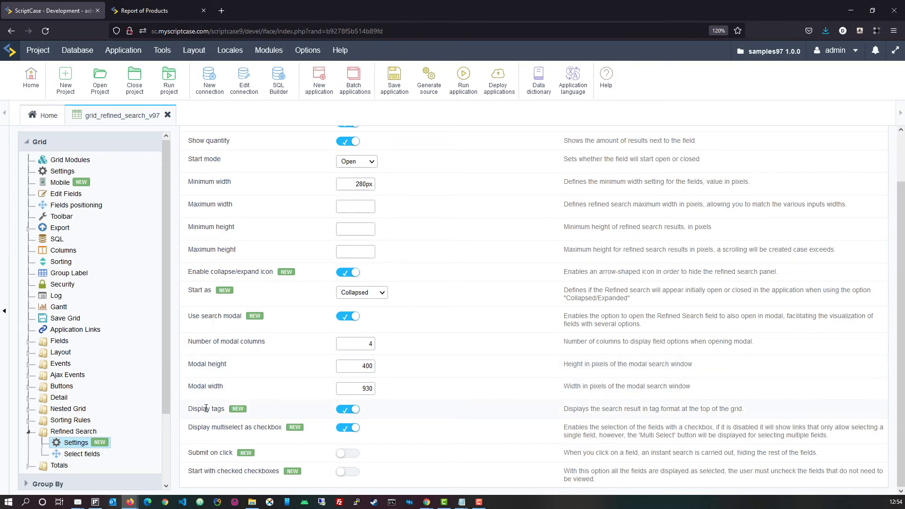
- Highlight the 'Display multiselect as checkbox' option label in the refined search settings
left_click_drag(207, 427, 285, 440)
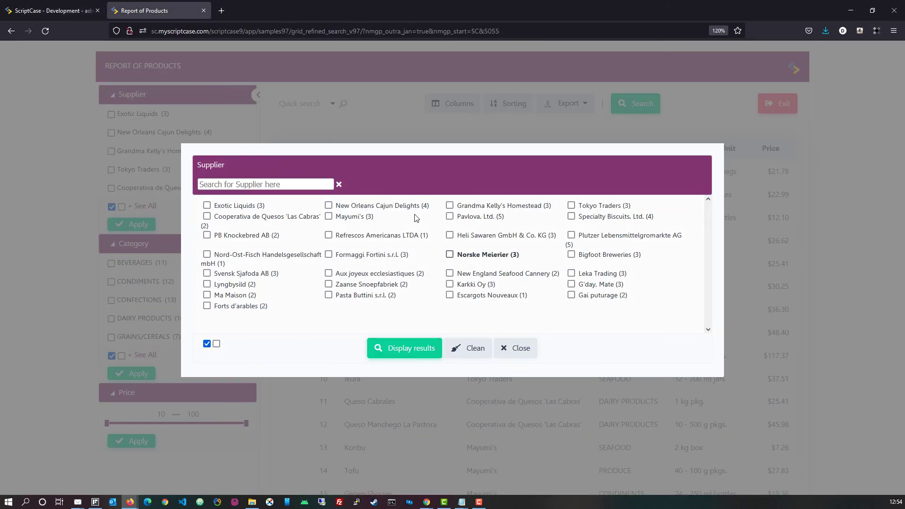
left_click(207, 344)
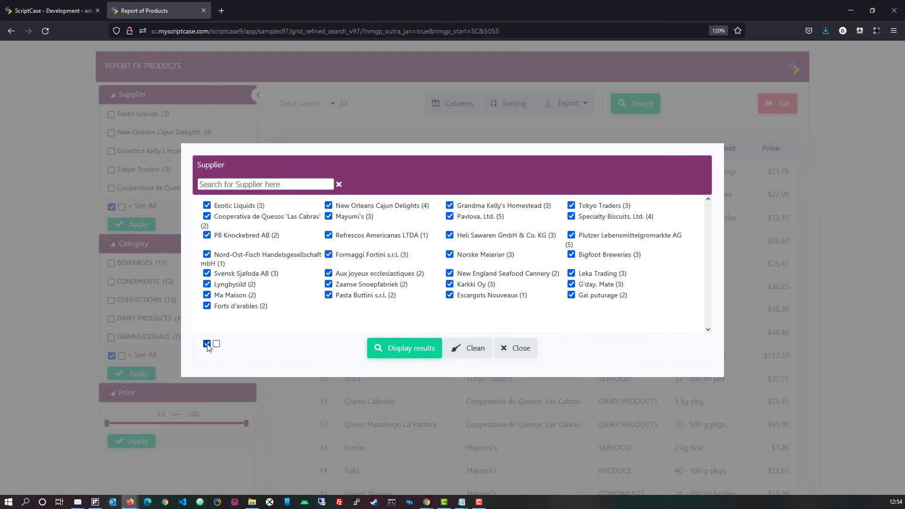
left_click(217, 345)
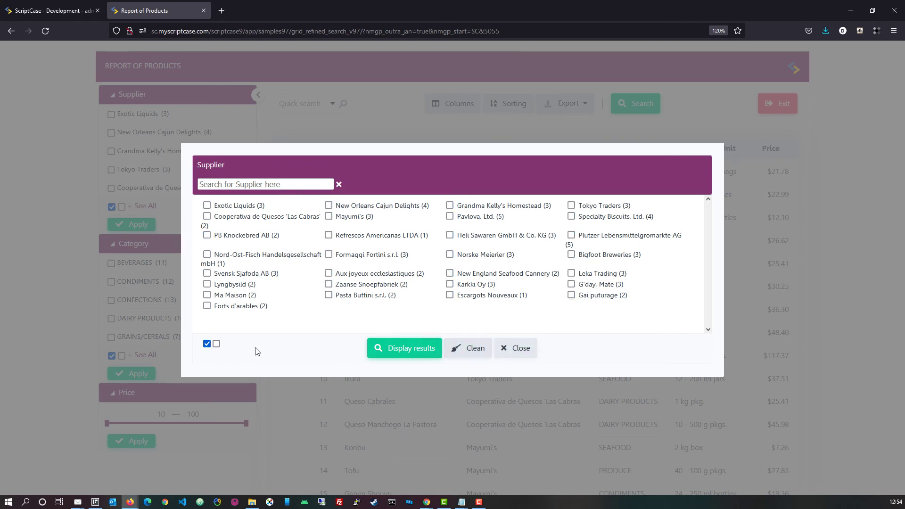
left_click(208, 345)
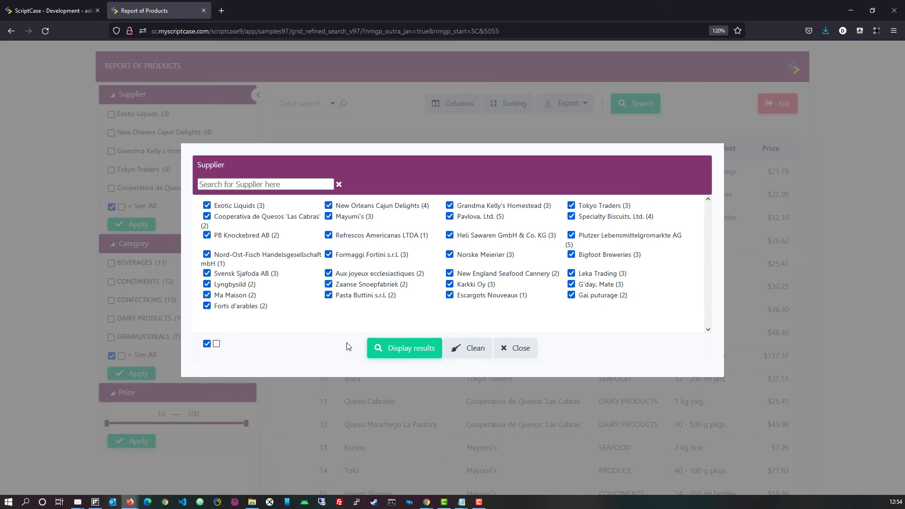
left_click(470, 348)
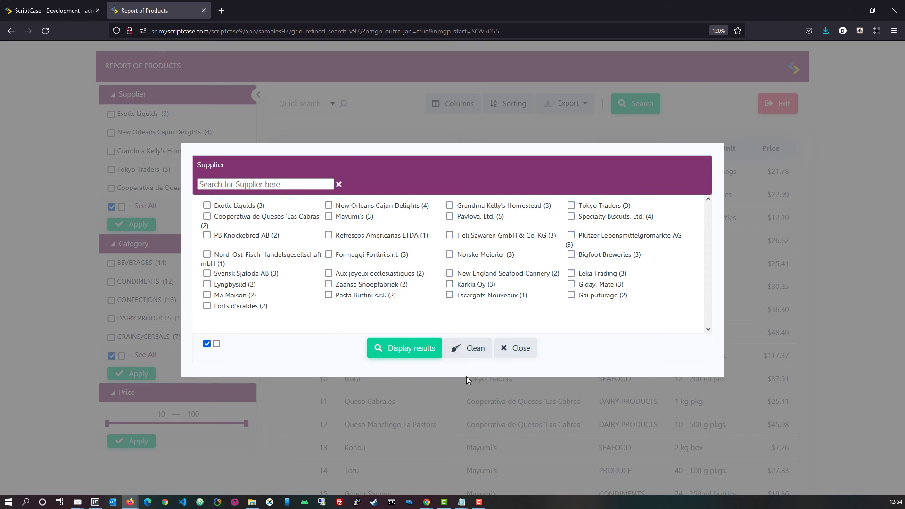